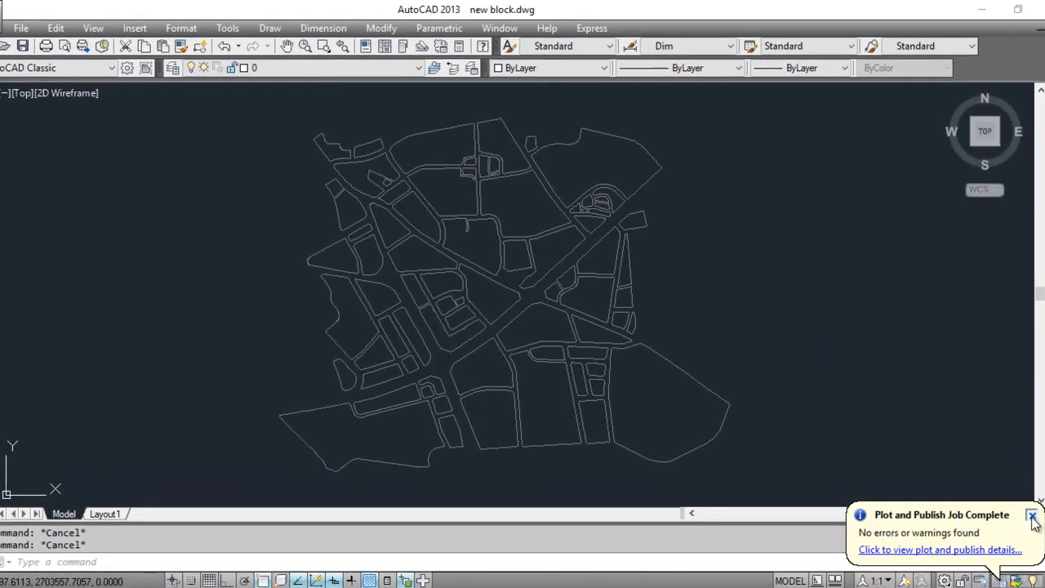
left_click(1033, 516)
left_click(837, 357)
left_click(819, 379)
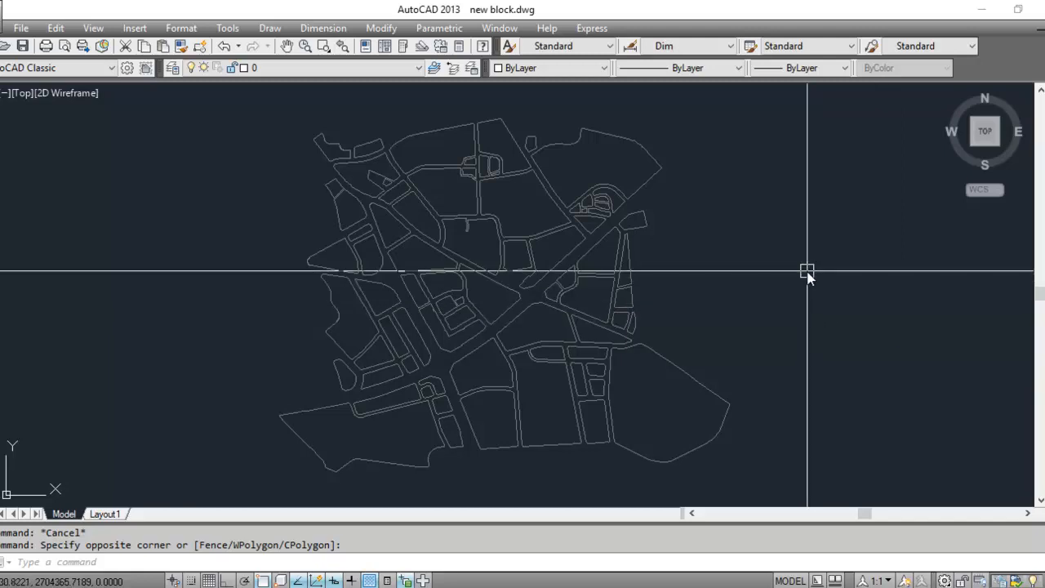
key("Escape")
key("Escape")
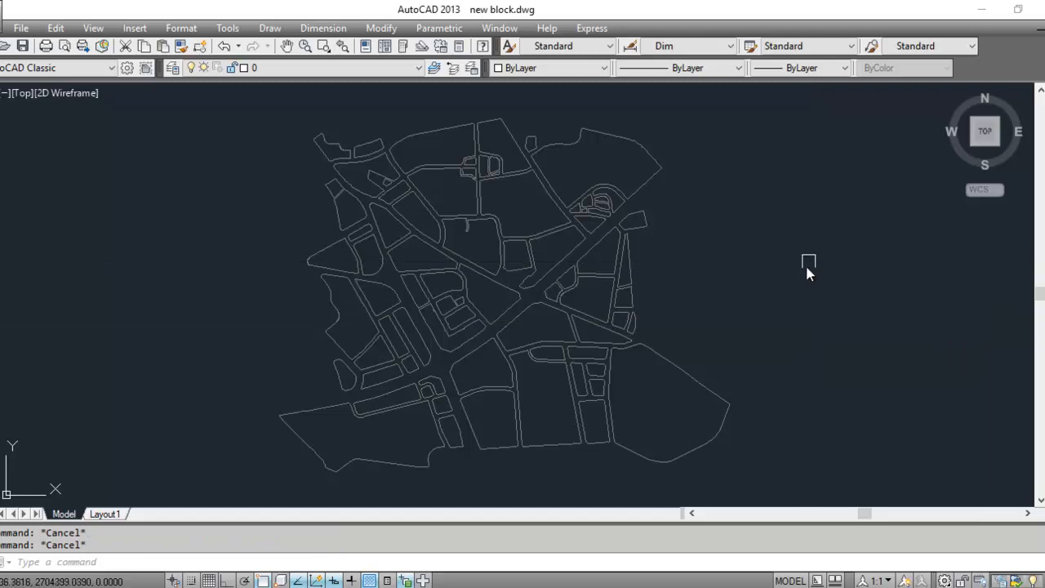
left_click(804, 307)
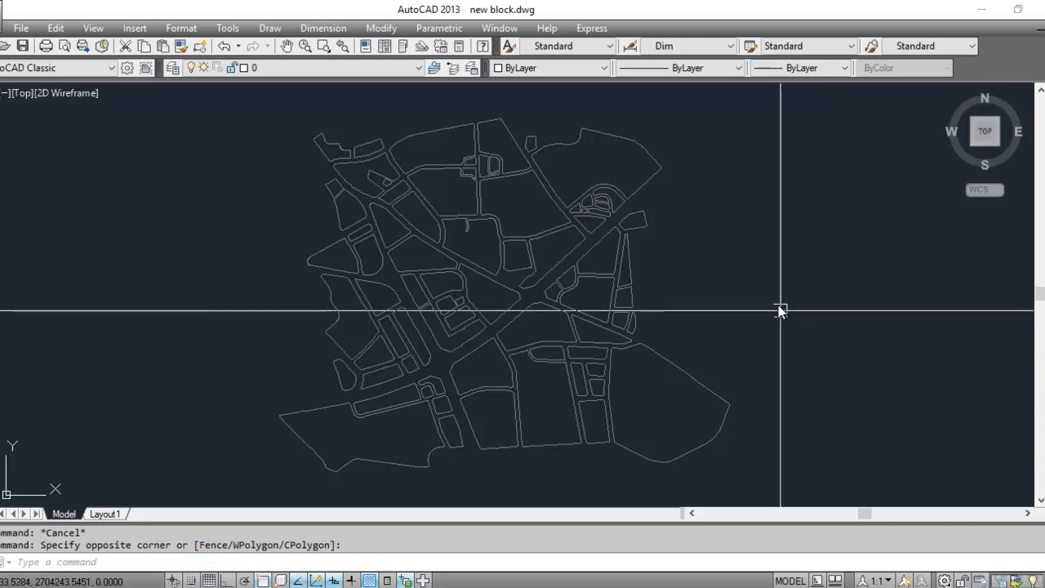
scroll(738, 418, "up", 5)
scroll(578, 400, "down", 5)
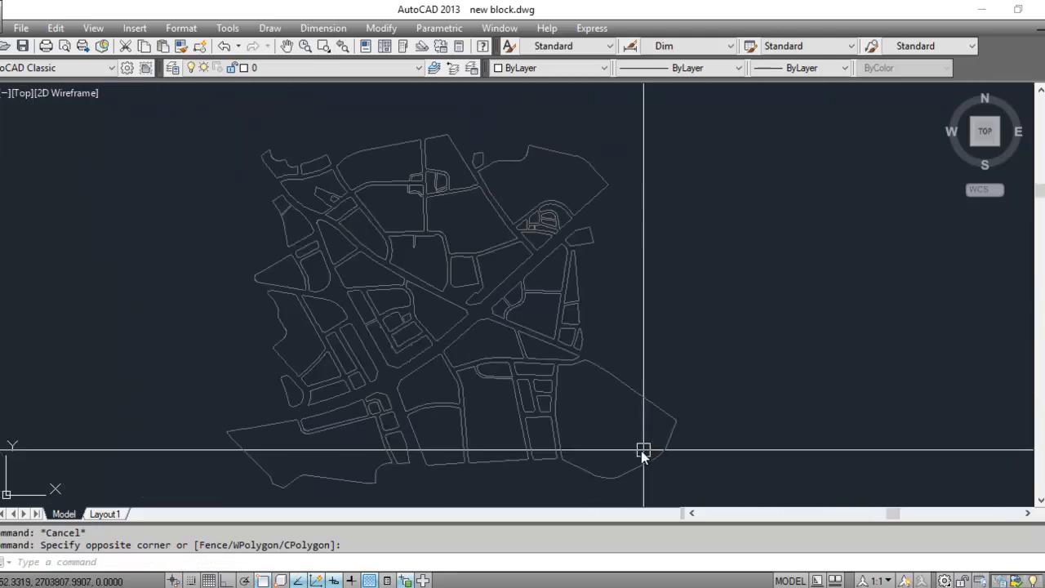
scroll(442, 298, "up", 3)
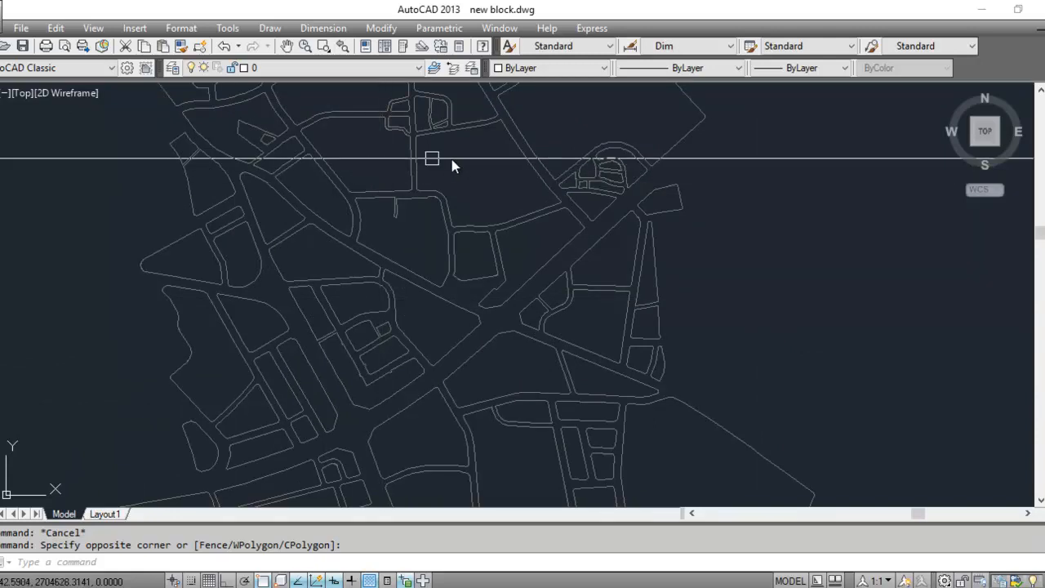
left_click(228, 28)
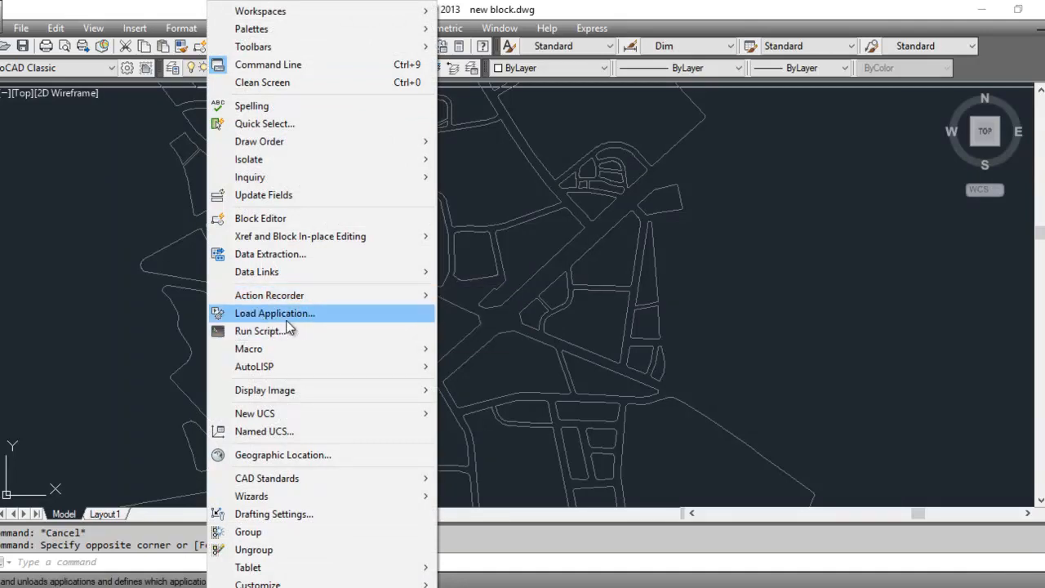
left_click(848, 307)
left_click(894, 225)
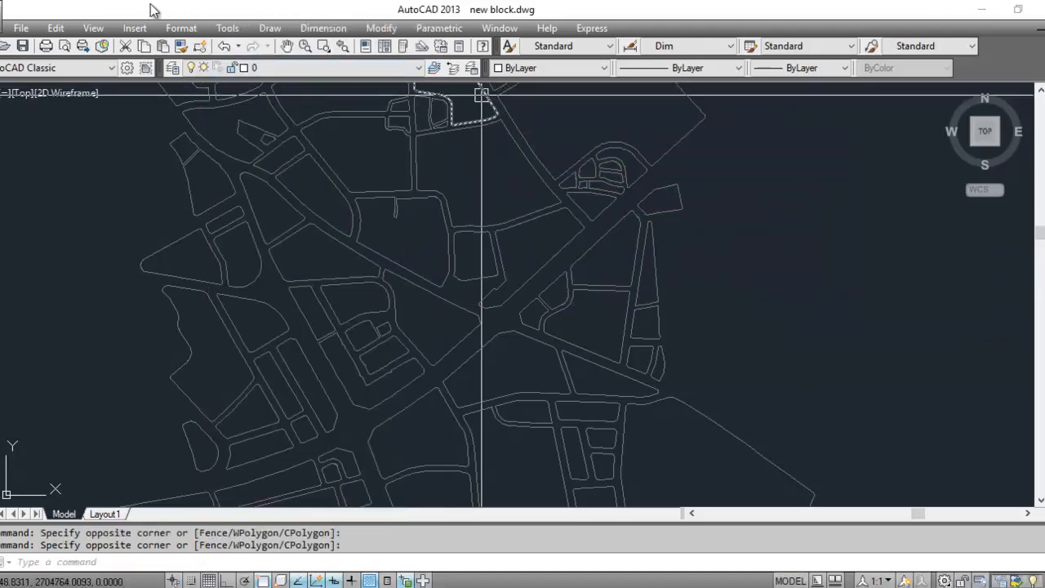
Load the AD-Automatic Dimension Autocad LISP routine from the Liss folder and return to the empty command prompt.
left_click(237, 27)
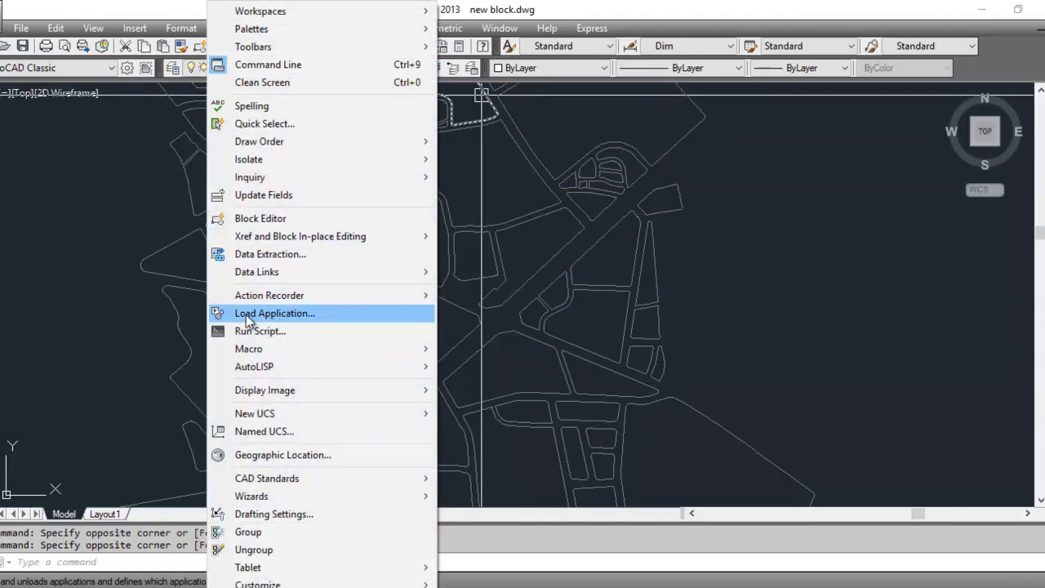
left_click(292, 314)
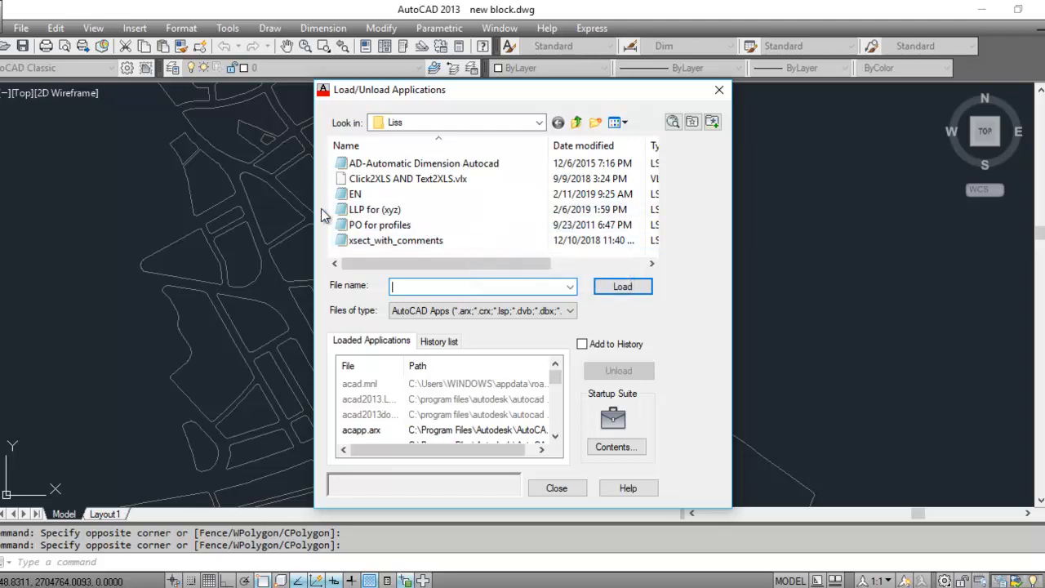
left_click(395, 168)
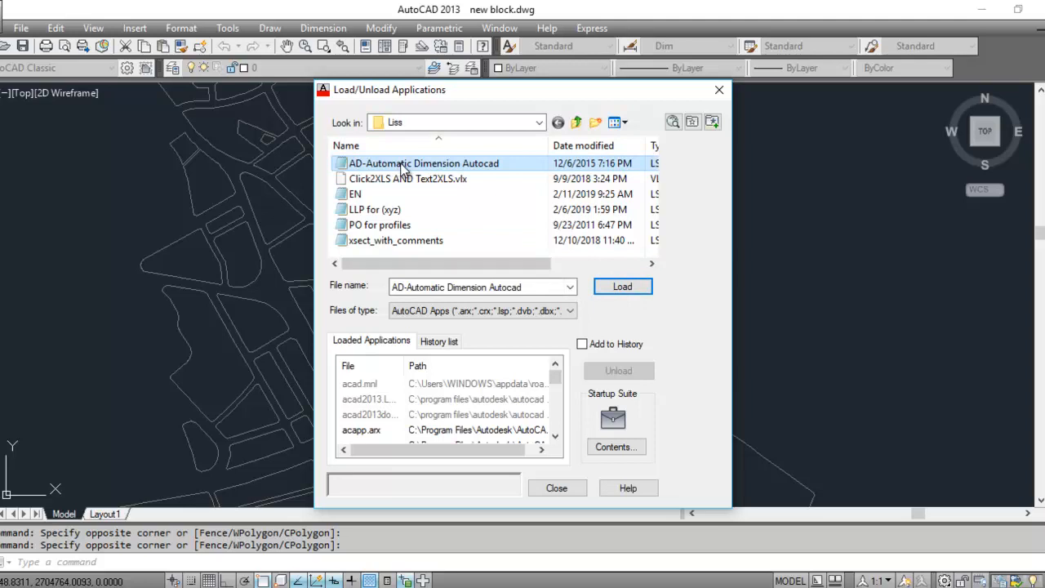
left_click(641, 292)
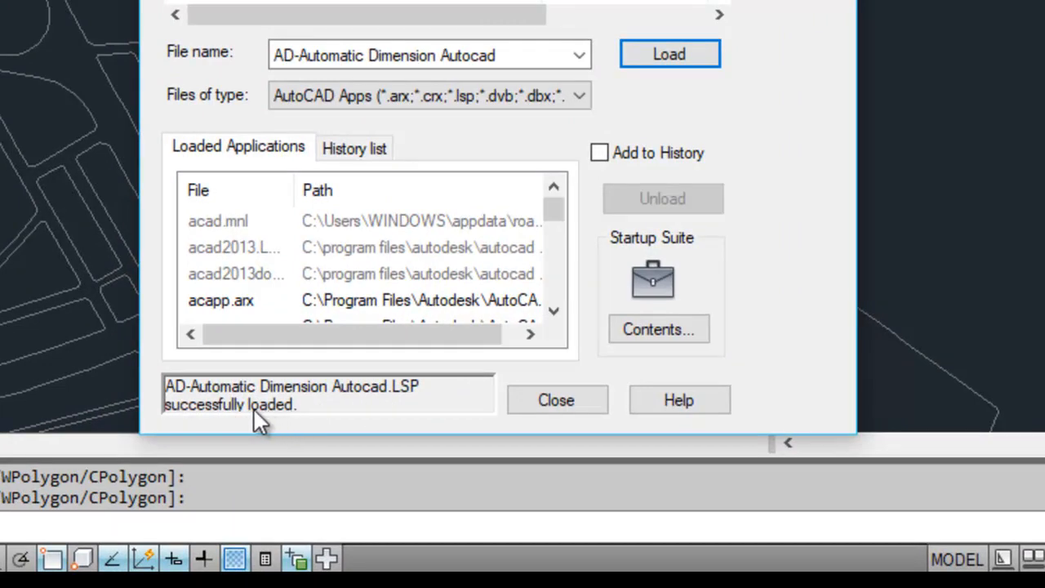
left_click(572, 407)
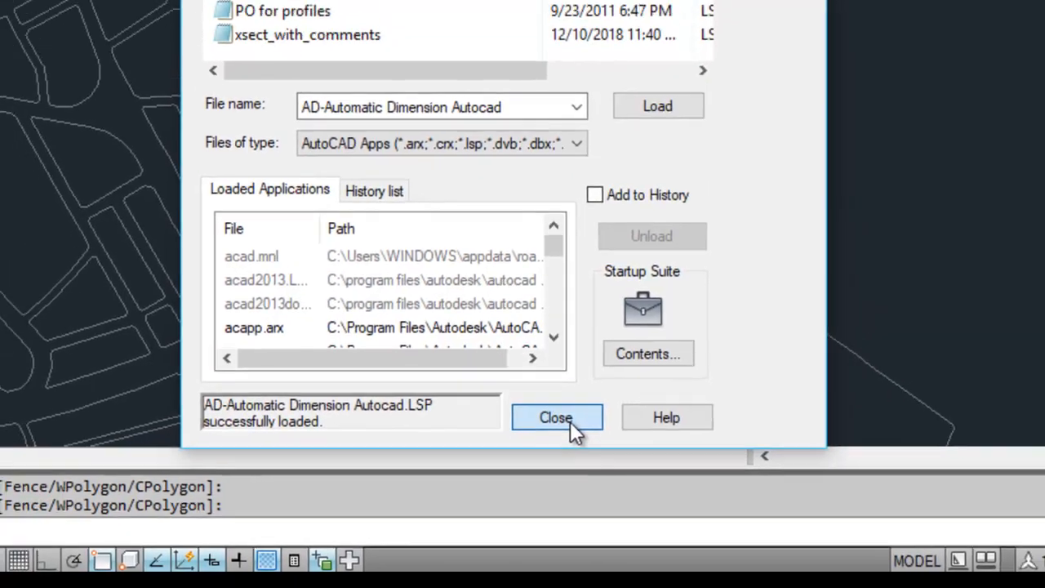
left_click(1004, 182)
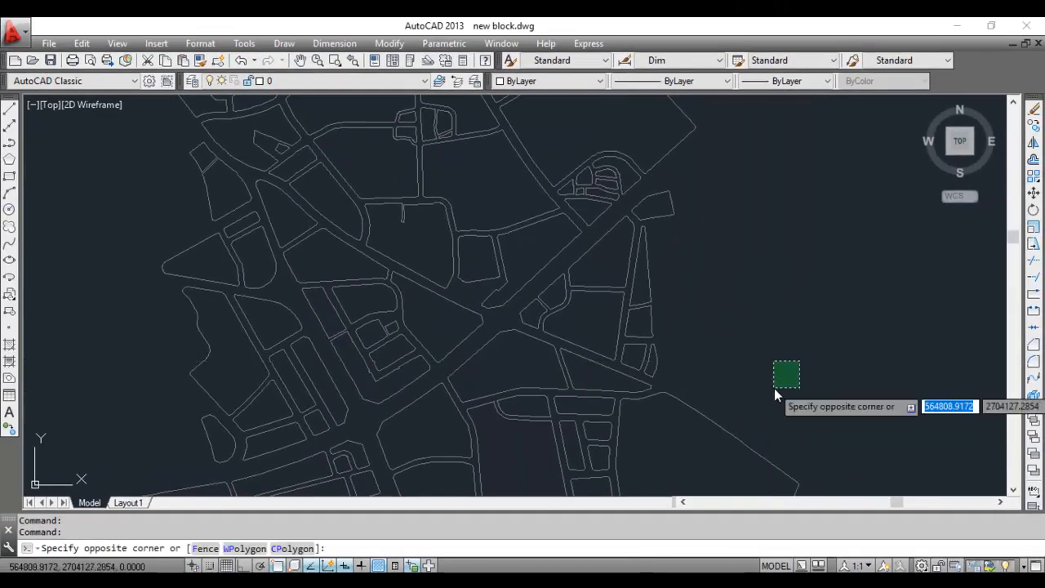
key("Escape")
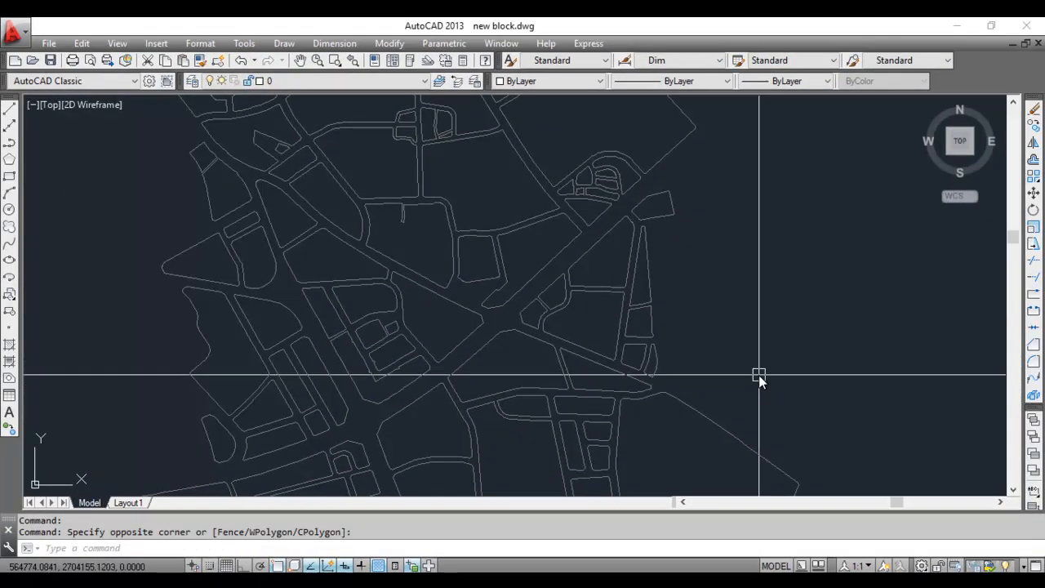
key("Escape")
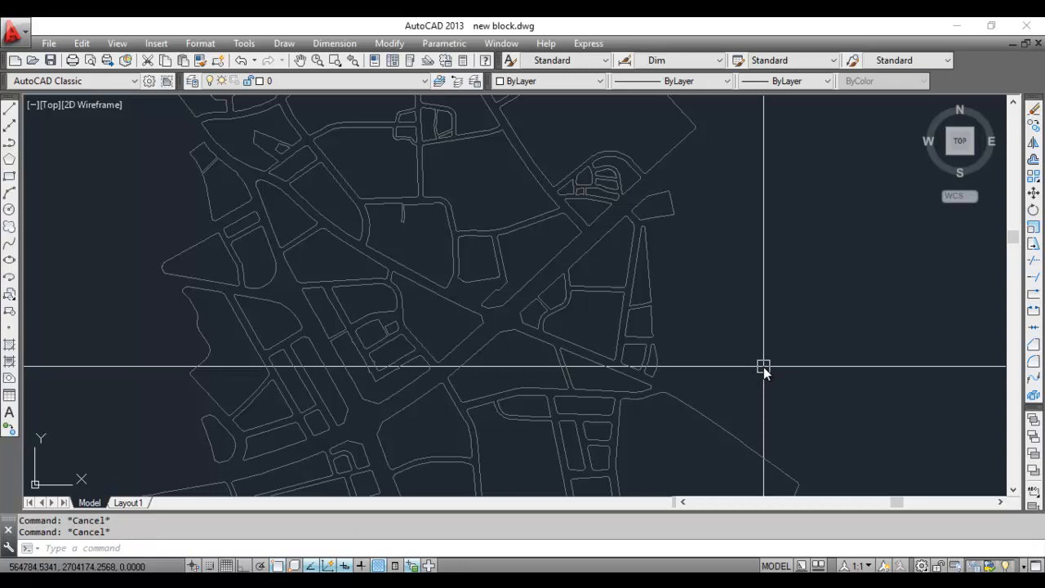
Start the AD command and accept its options with linear dimensions above the line and arc dimensions inside the arc.
type("Ad")
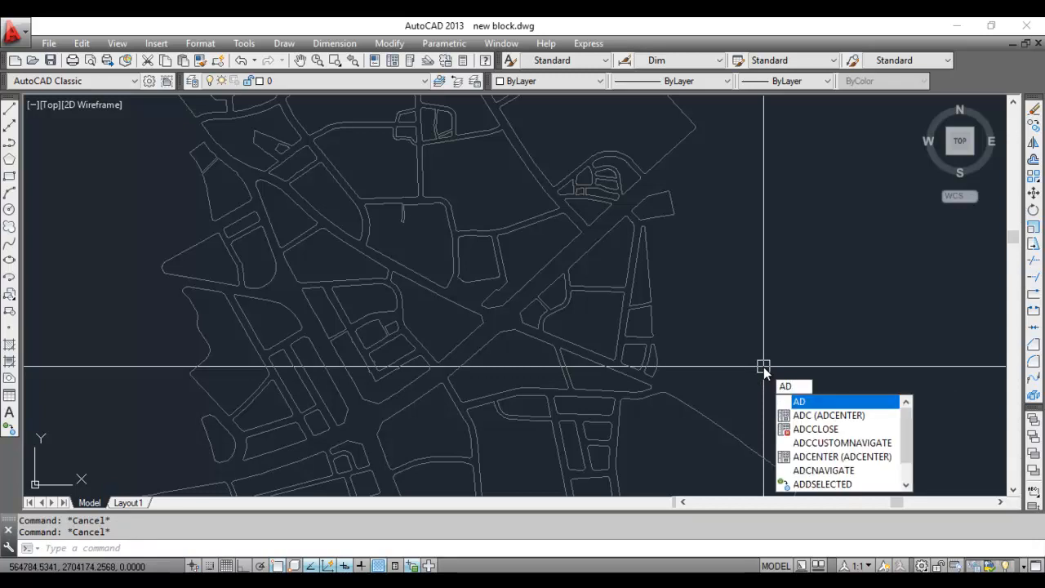
key("Return")
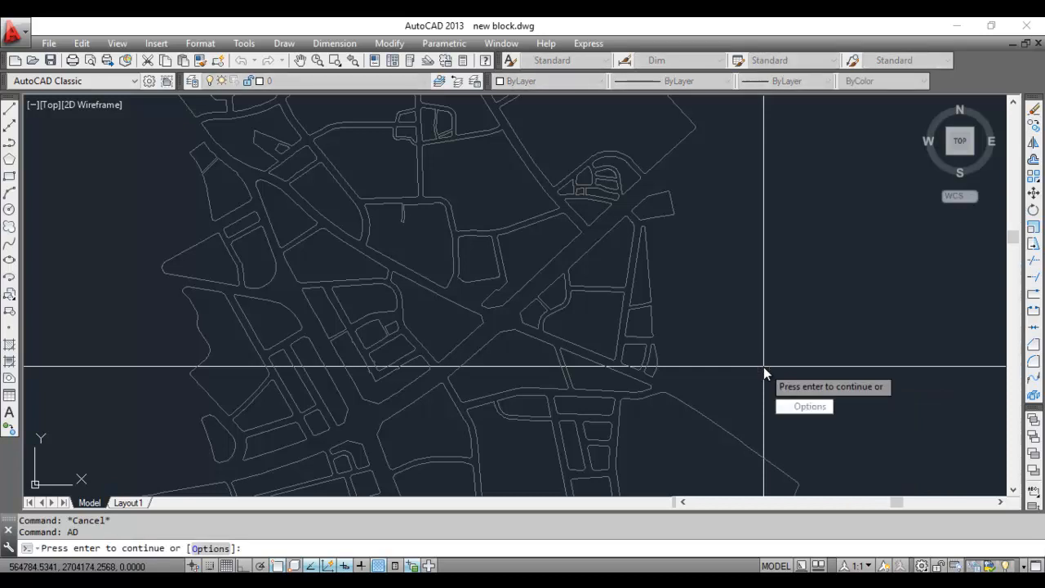
left_click(808, 406)
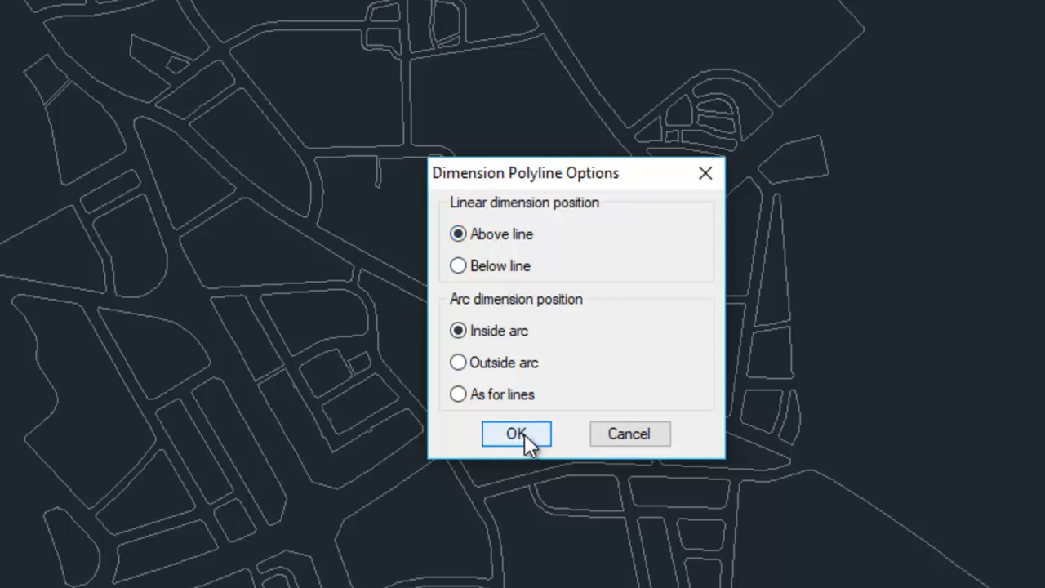
left_click(503, 410)
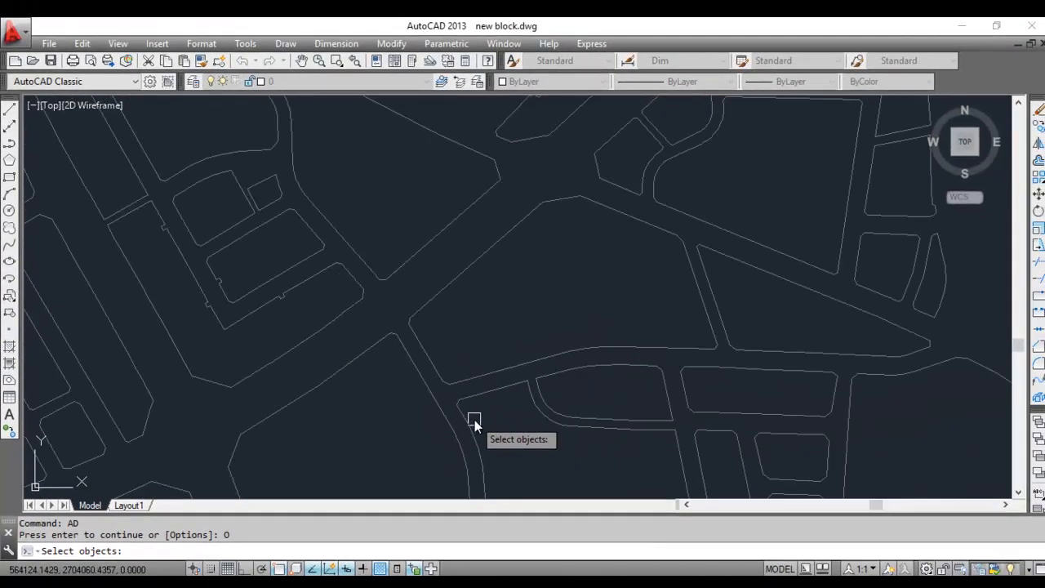
Dimension all segments of the large block outline in the map's northeast corner with the running AD command.
scroll(387, 381, "down", 3)
scroll(455, 313, "up", 4)
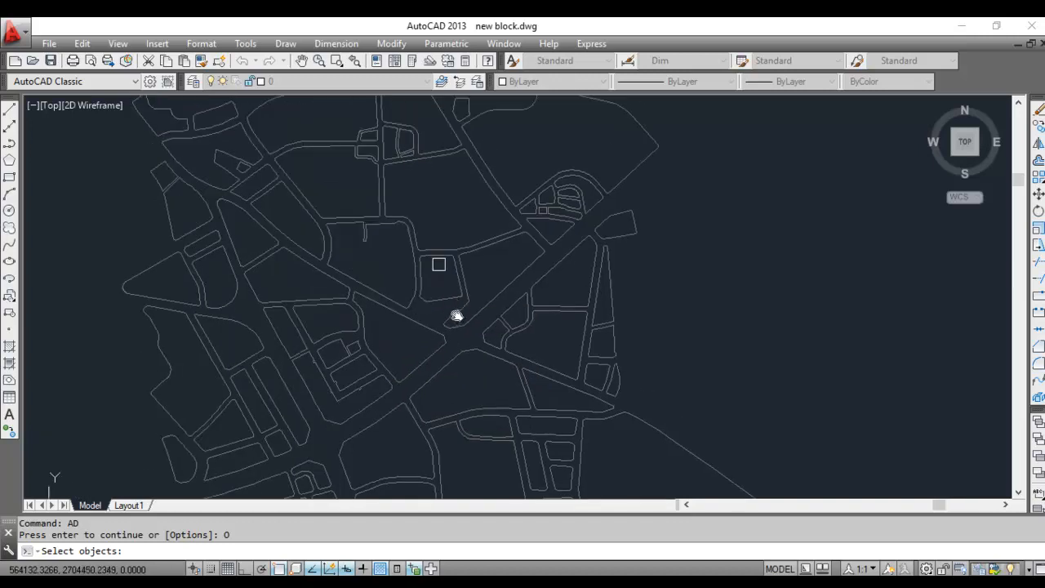
middle_click_drag(426, 215, 430, 289)
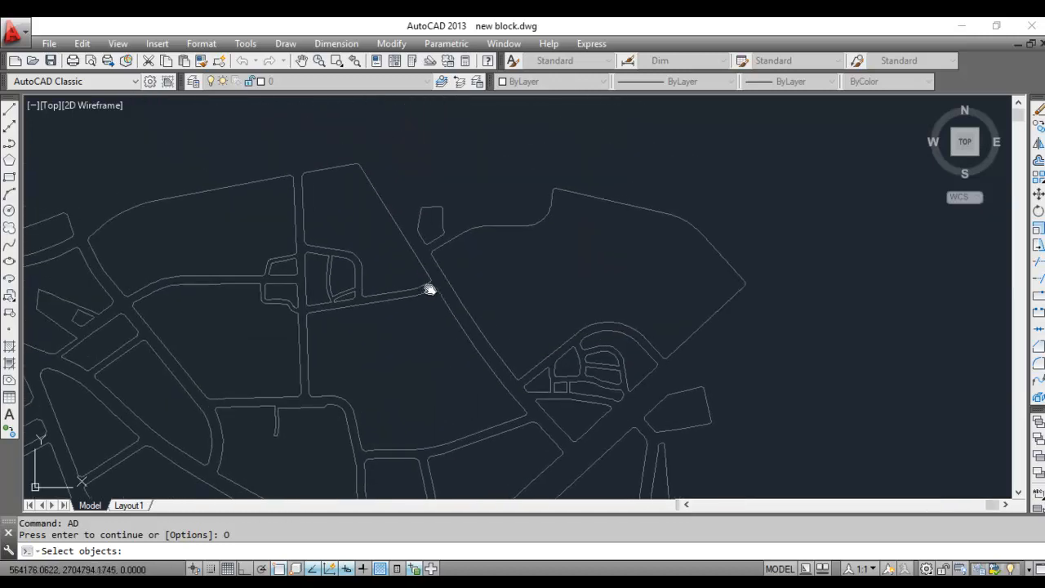
left_click(538, 223)
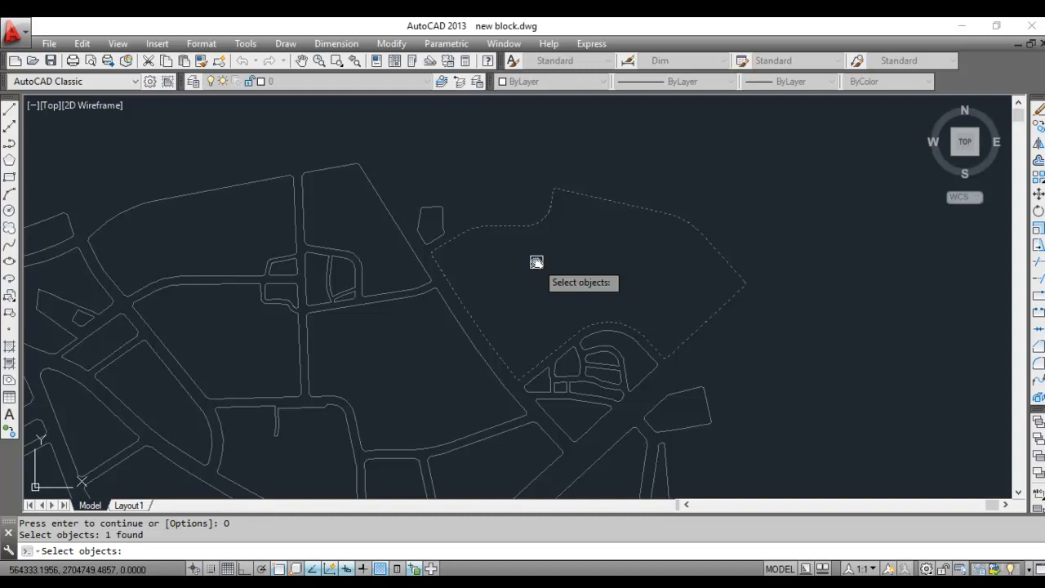
key("Return")
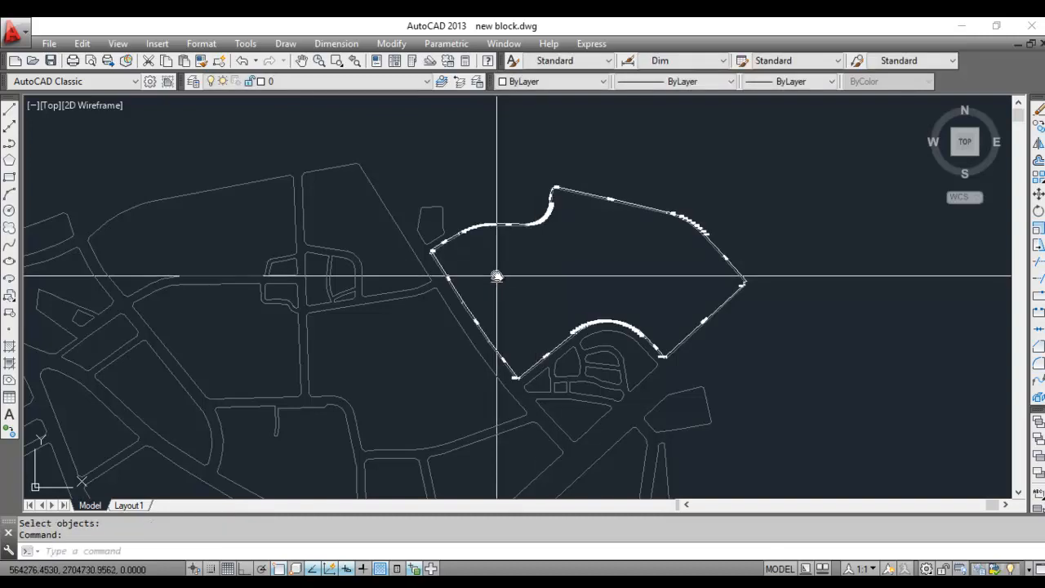
Examine the dimensions along the northeast block's straight edges, curved segments and chamfered corners for placement and legibility.
scroll(608, 337, "up", 2)
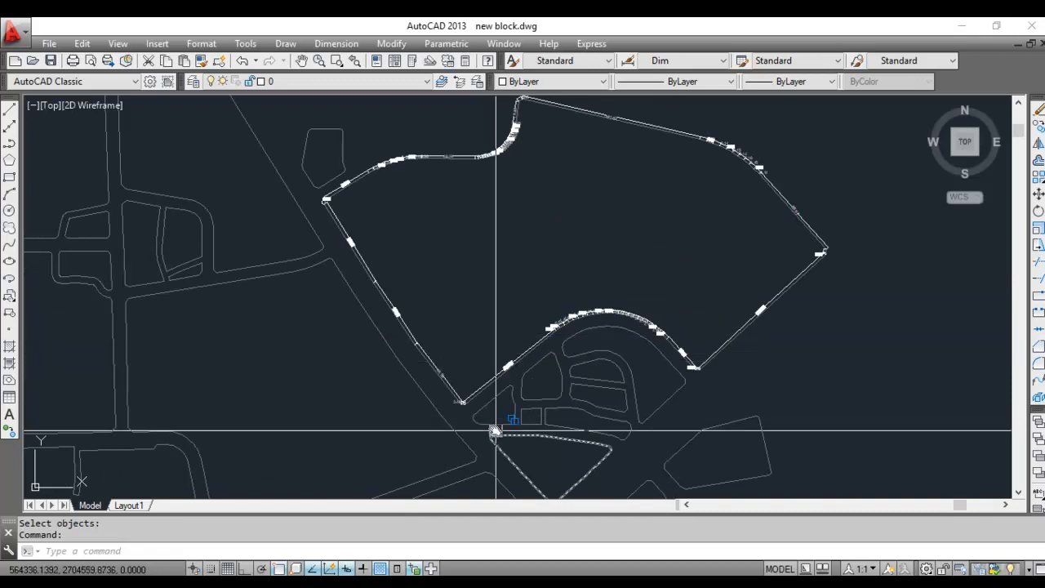
scroll(539, 396, "up", 3)
scroll(585, 362, "up", 10)
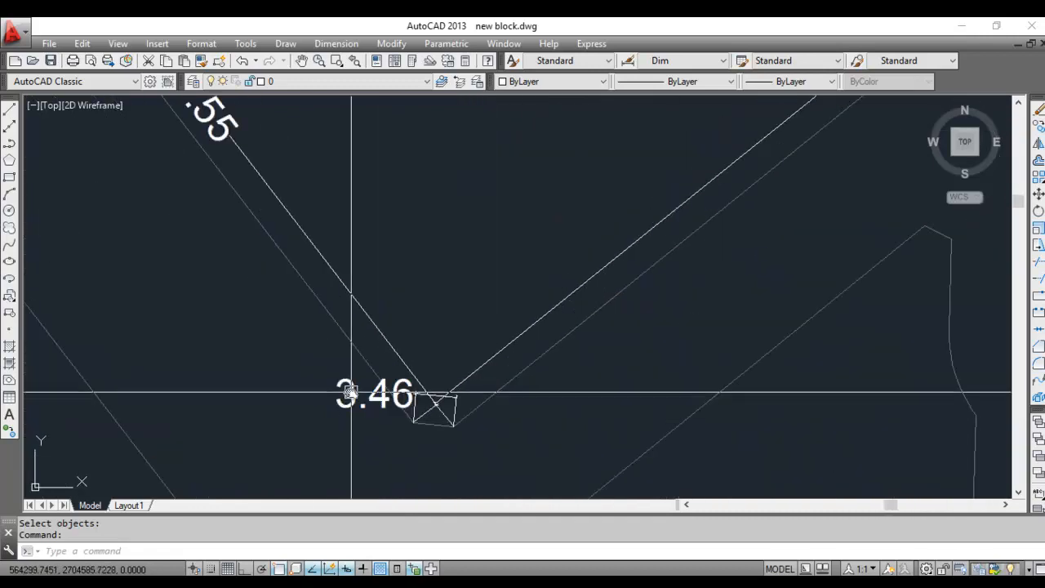
scroll(306, 413, "down", 8)
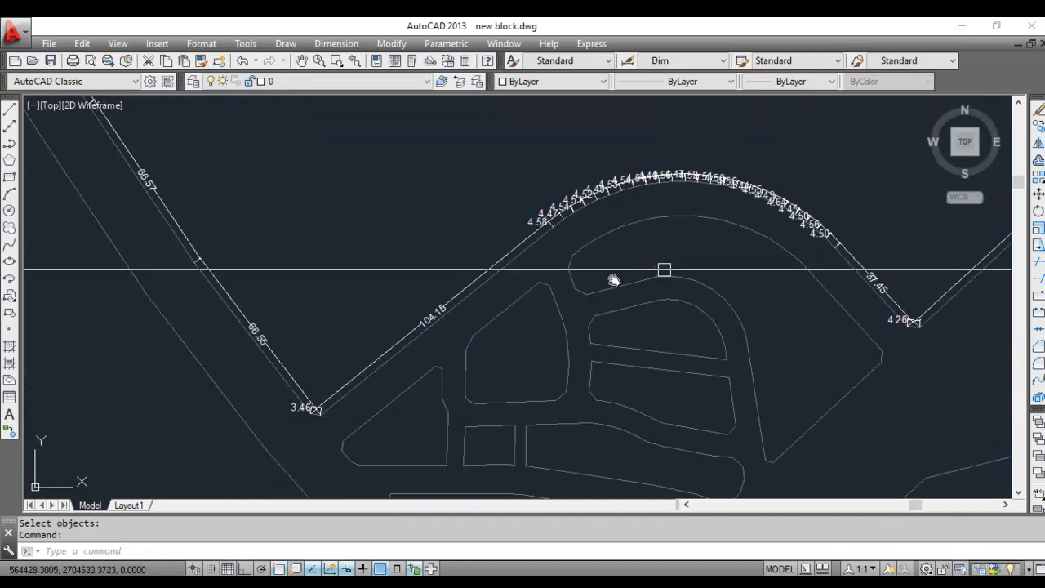
scroll(635, 190, "up", 3)
scroll(315, 432, "up", 5)
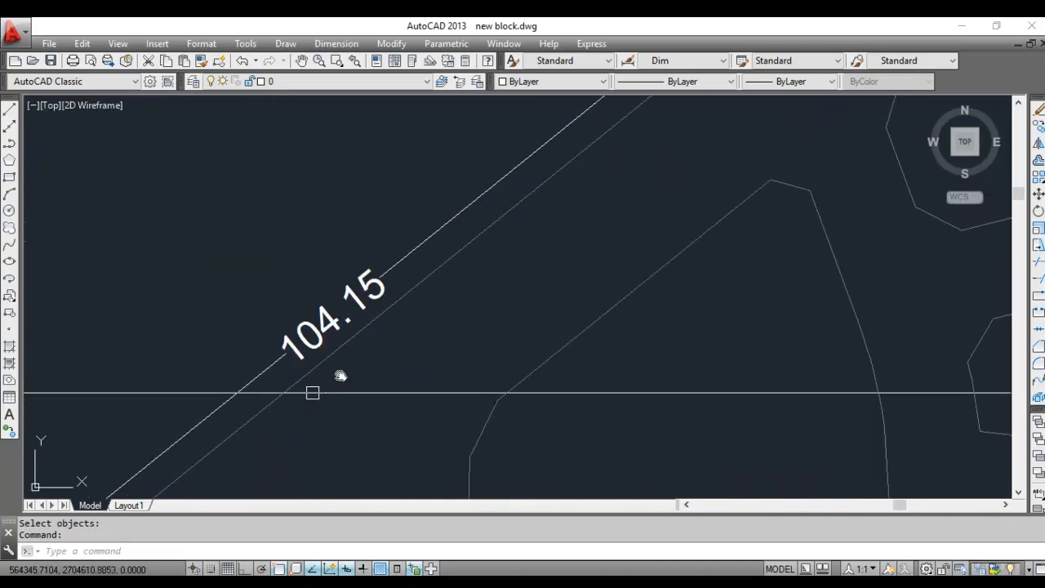
scroll(317, 386, "down", 5)
scroll(606, 182, "up", 2)
scroll(606, 243, "down", 2)
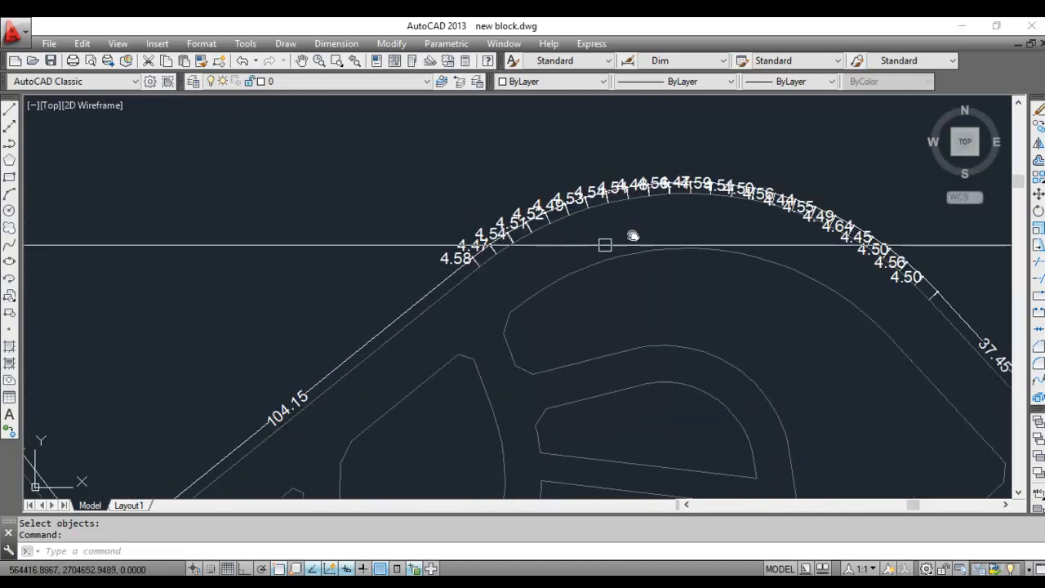
scroll(625, 217, "up", 2)
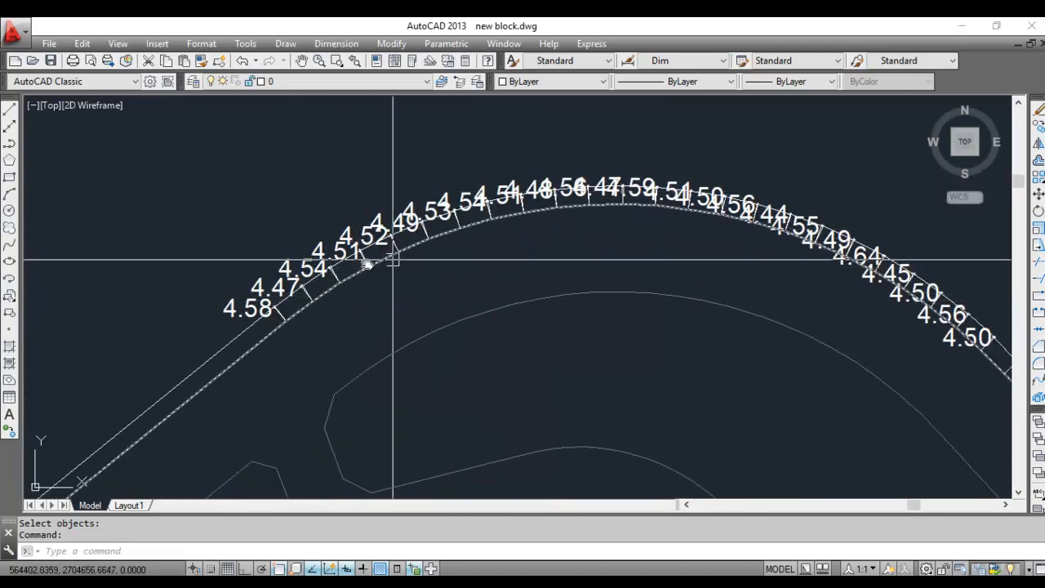
scroll(390, 256, "down", 2)
scroll(710, 314, "up", 2)
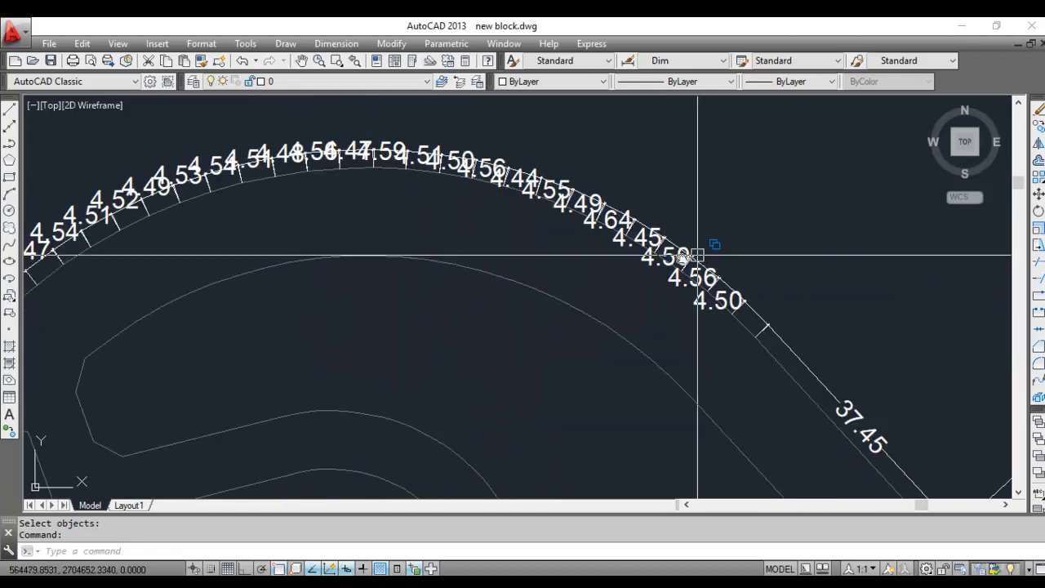
middle_click_drag(395, 203, 602, 229)
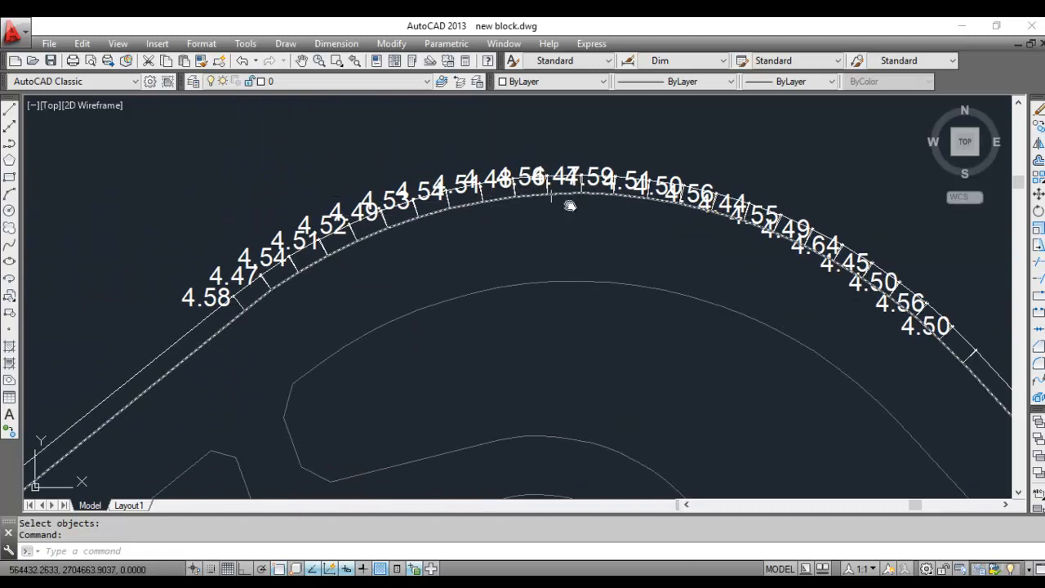
scroll(582, 218, "down", 3)
scroll(716, 291, "up", 6)
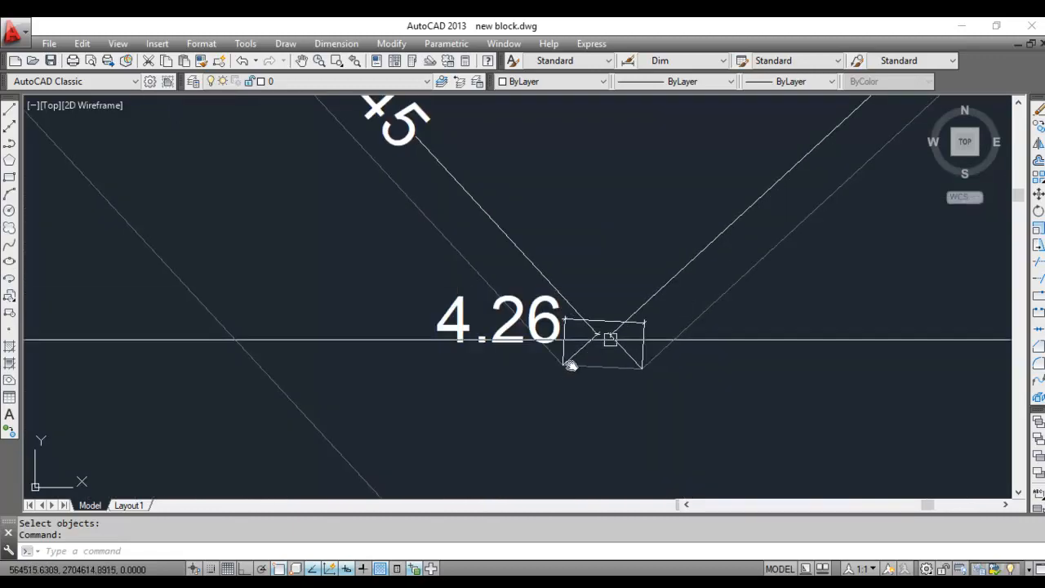
scroll(491, 422, "down", 3)
scroll(491, 422, "down", 5)
scroll(541, 362, "down", 3)
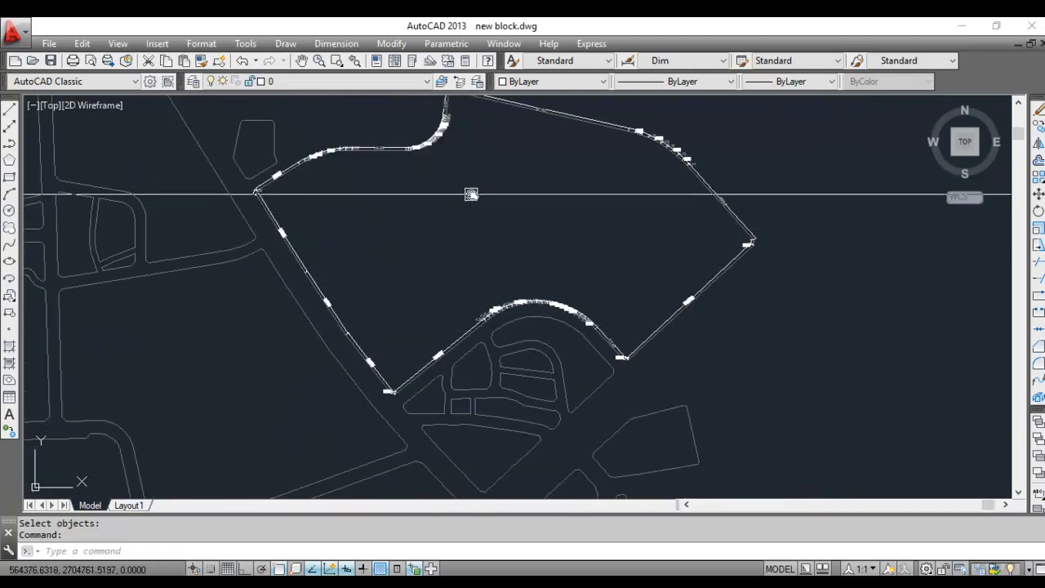
scroll(559, 275, "down", 2)
scroll(559, 275, "up", 6)
scroll(637, 191, "down", 5)
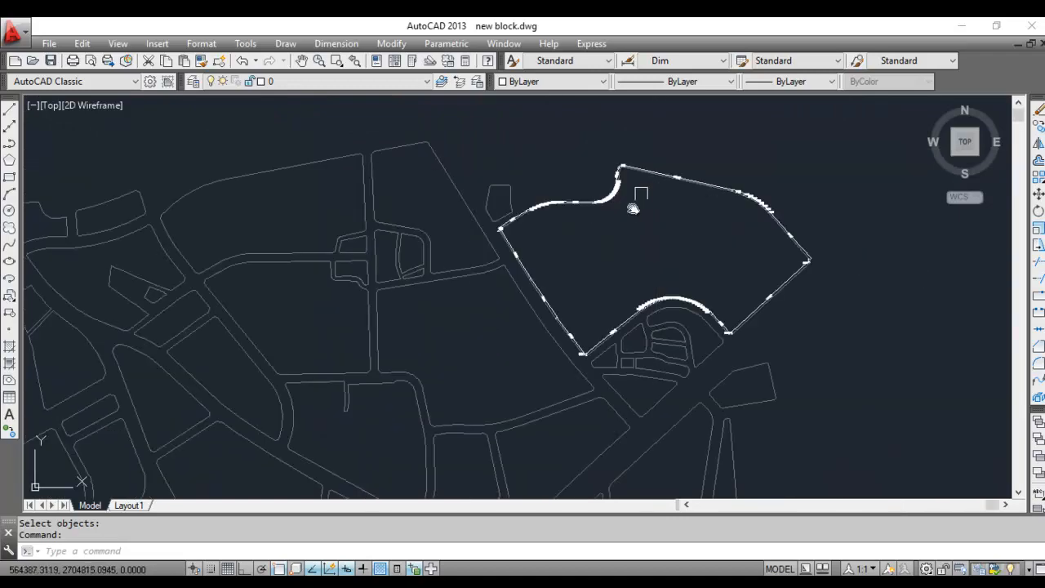
scroll(564, 260, "up", 5)
key("Escape")
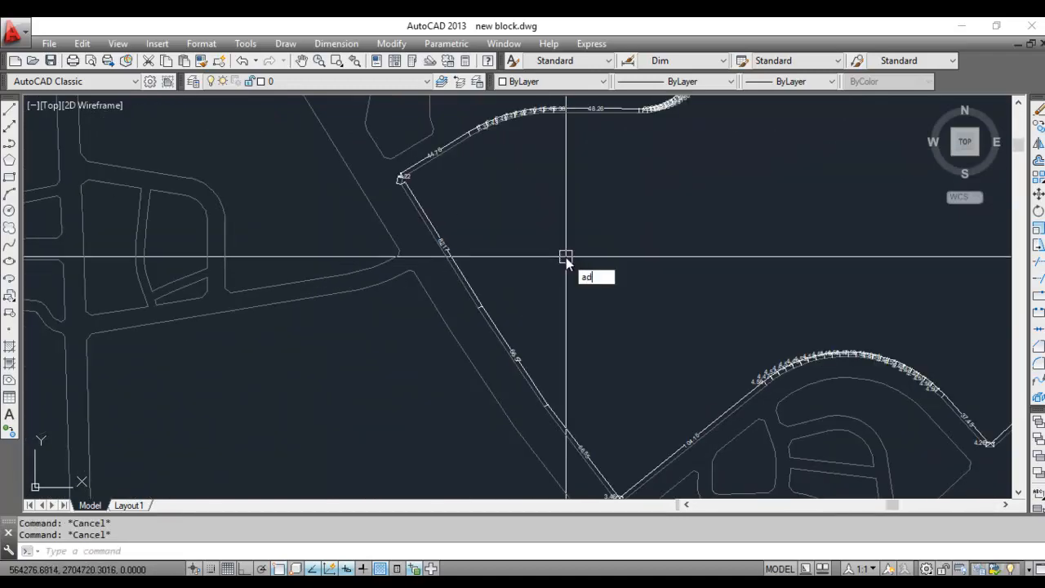
Run the AD command with its current options and select the central northern blocks, including the small one beside the dimensioned northeast block.
key("Return")
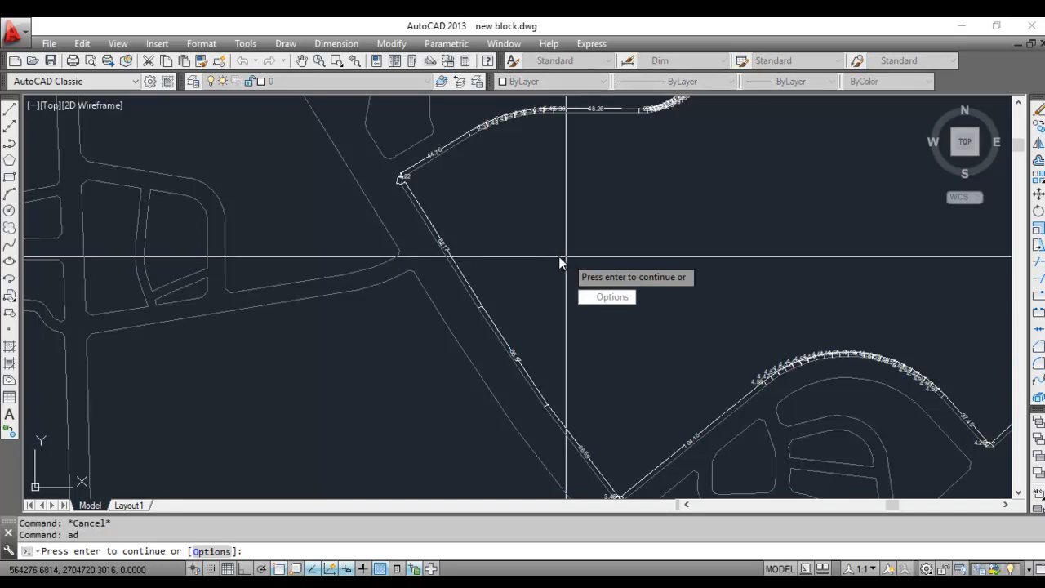
key("Return")
scroll(519, 235, "down", 5)
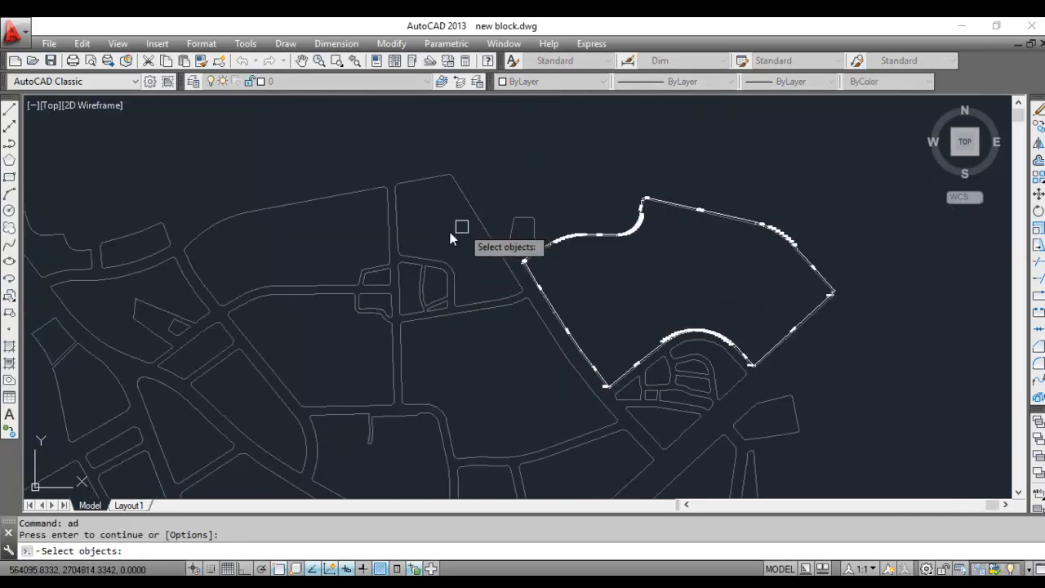
scroll(443, 236, "up", 2)
middle_click_drag(444, 236, 598, 218)
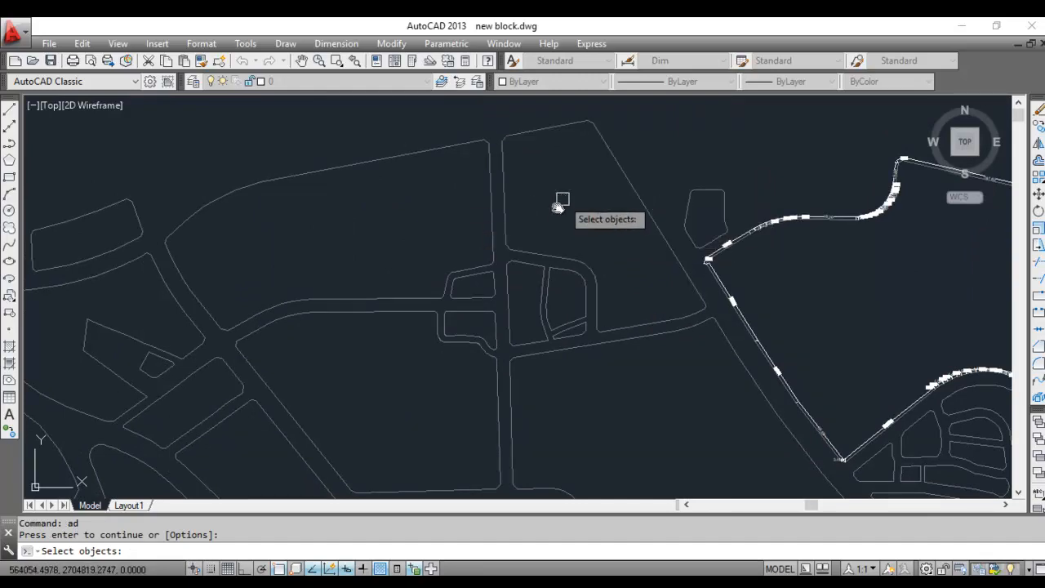
scroll(558, 207, "down", 3)
scroll(648, 235, "up", 5)
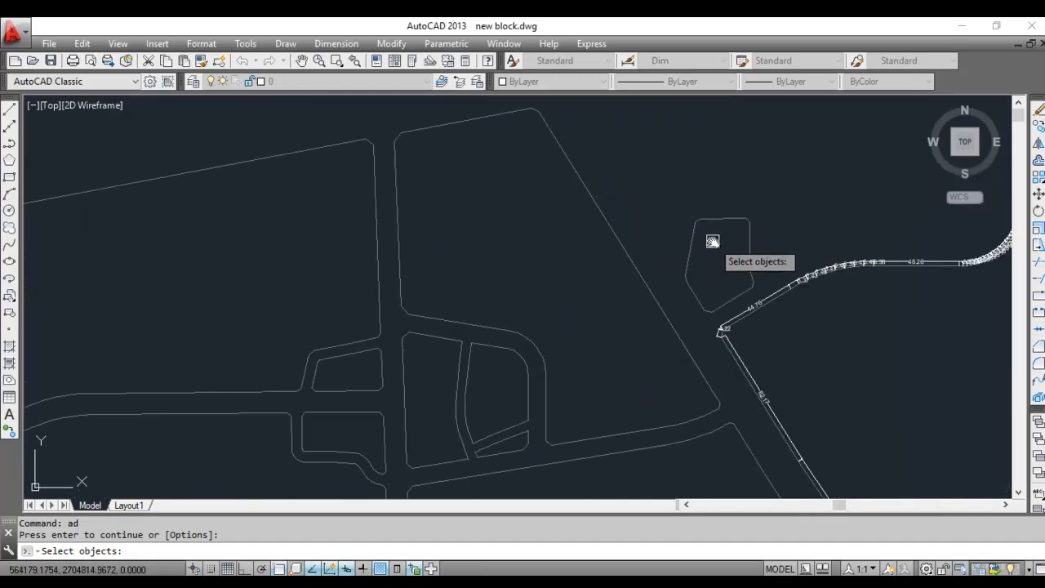
left_click(712, 241)
scroll(571, 230, "down", 5)
left_click(431, 330)
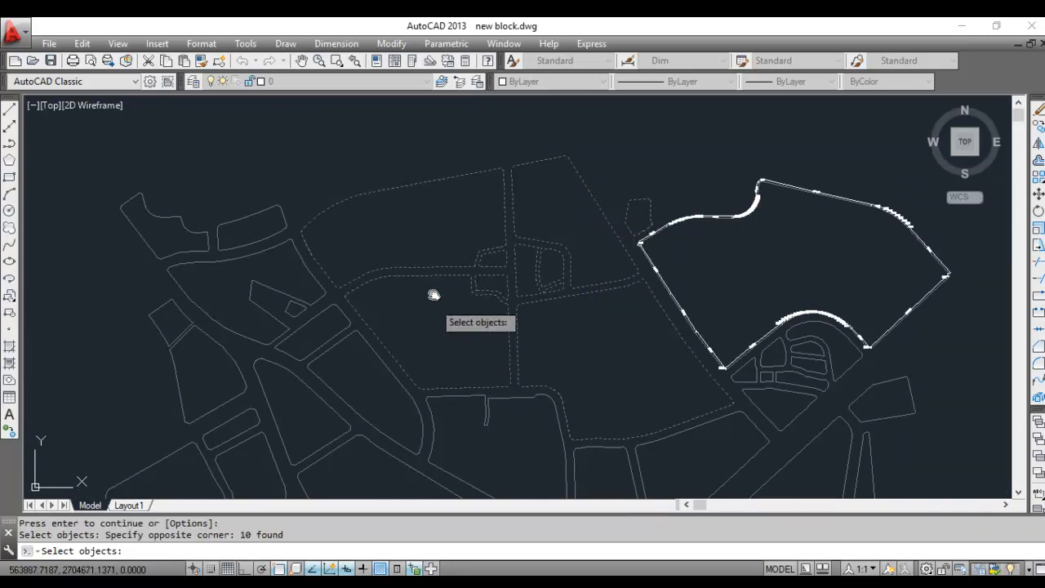
Add the northwestern blocks and the block south of the central ones to the selection, and dimension all the selected outlines.
scroll(443, 233, "down", 3)
scroll(497, 174, "up", 5)
left_click(511, 189)
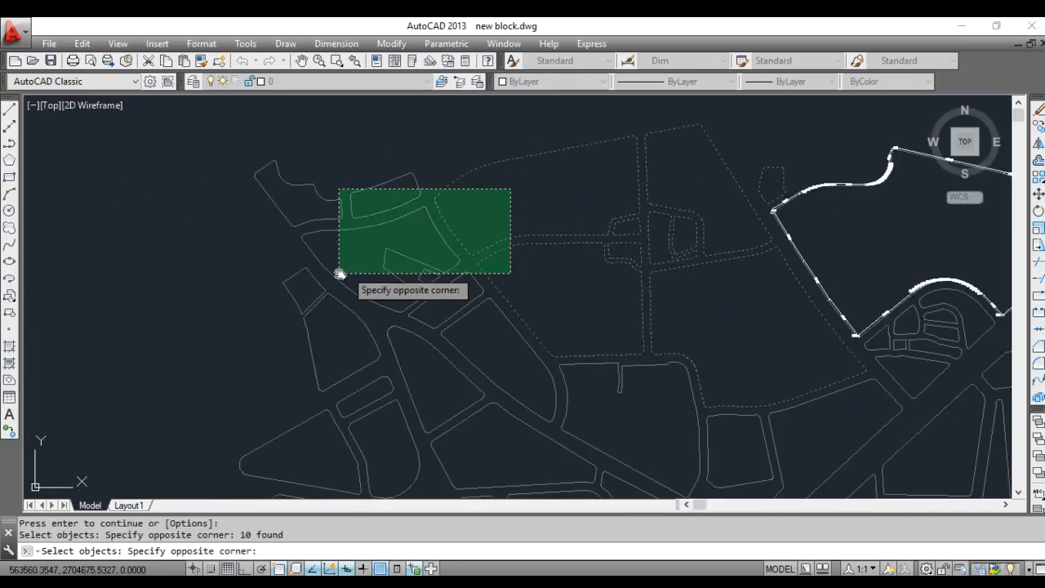
left_click(253, 340)
left_click(686, 308)
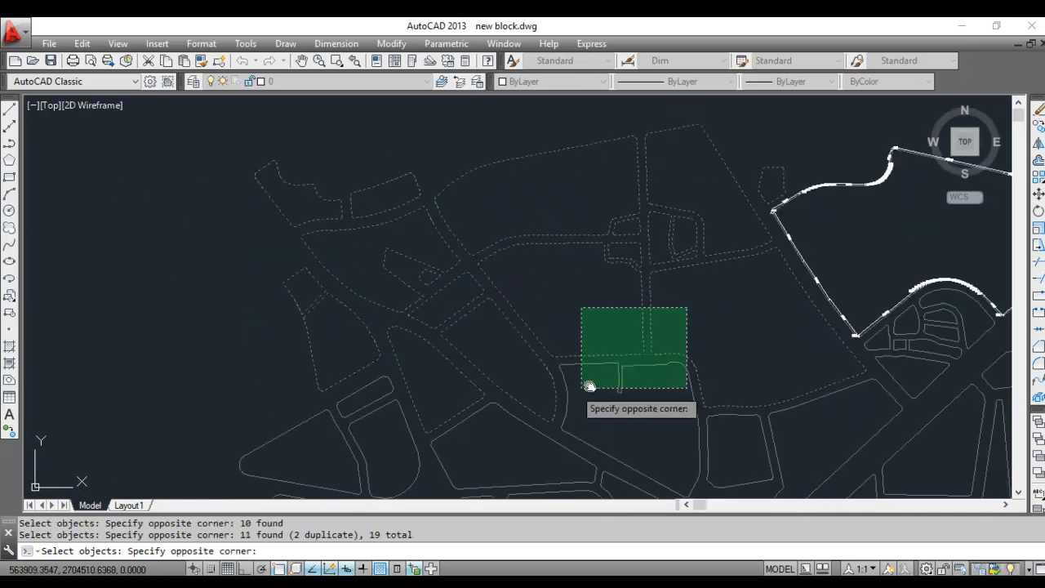
left_click(538, 389)
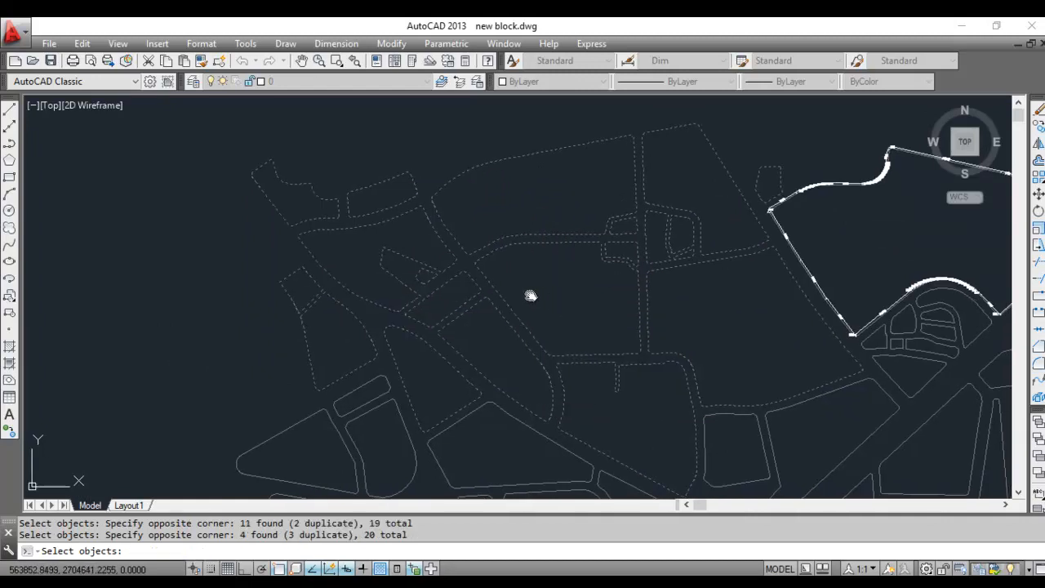
middle_click_drag(532, 297, 362, 258)
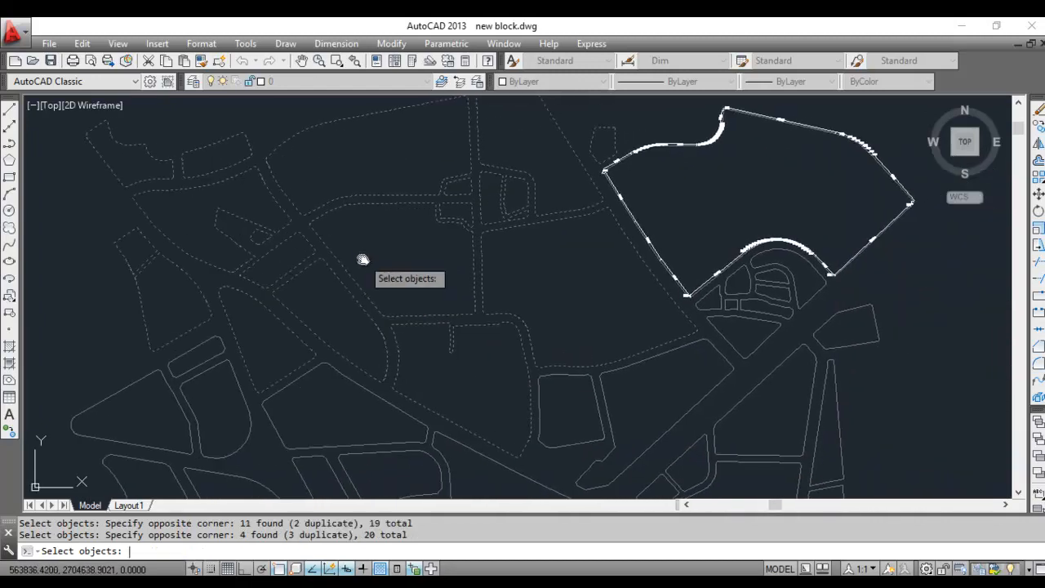
key("Return")
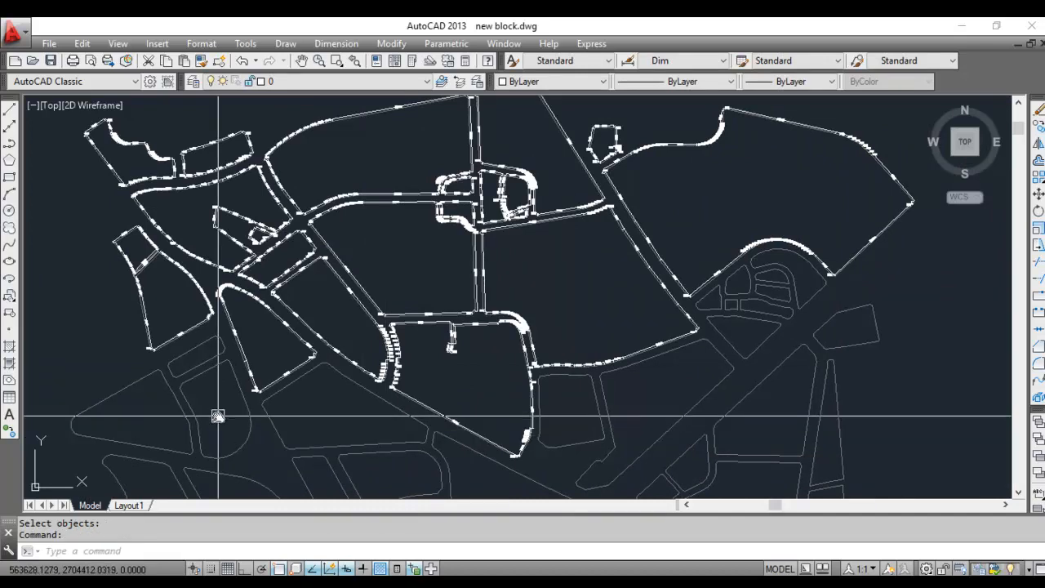
Examine the new dimensions along the northwestern and central blocks' straight edges, curves and corners for placement and legibility.
scroll(93, 264, "up", 5)
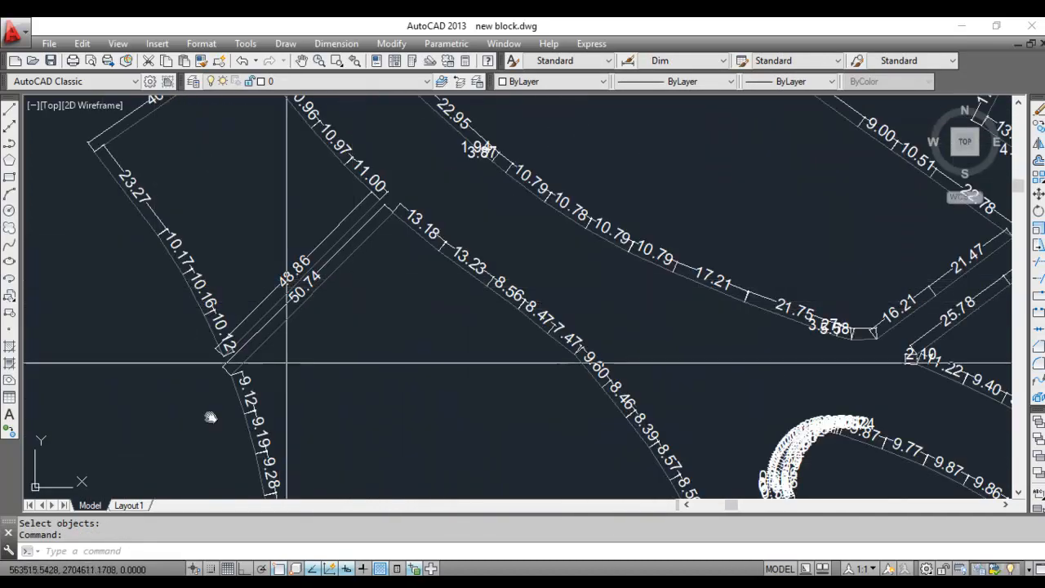
scroll(211, 414, "down", 5)
middle_click_drag(482, 208, 398, 369)
scroll(238, 300, "up", 5)
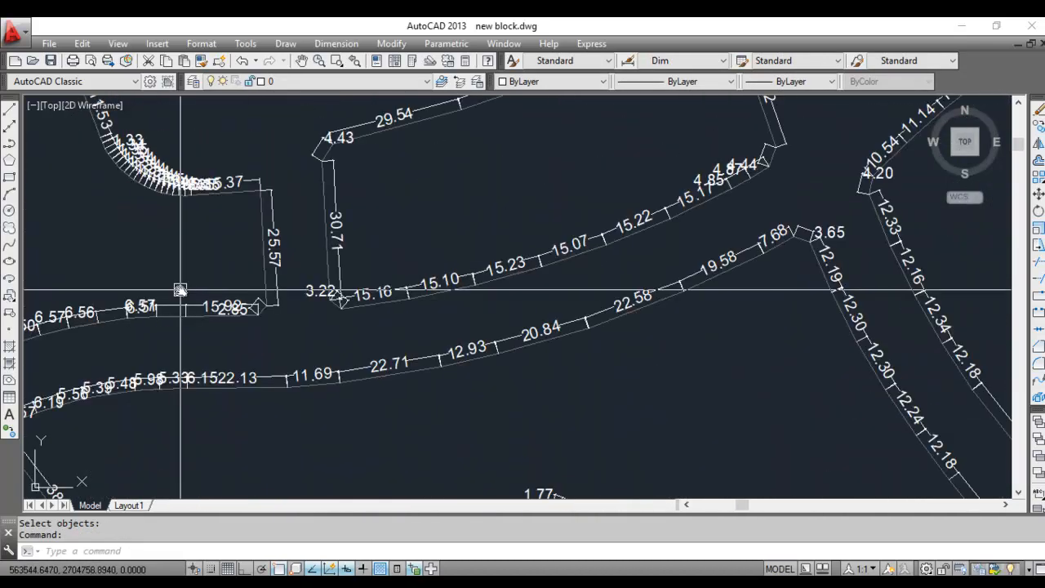
mouse_move(197, 267)
middle_mouse_down()
mouse_move(214, 256)
mouse_move(721, 221)
middle_mouse_up()
scroll(530, 302, "up", 2)
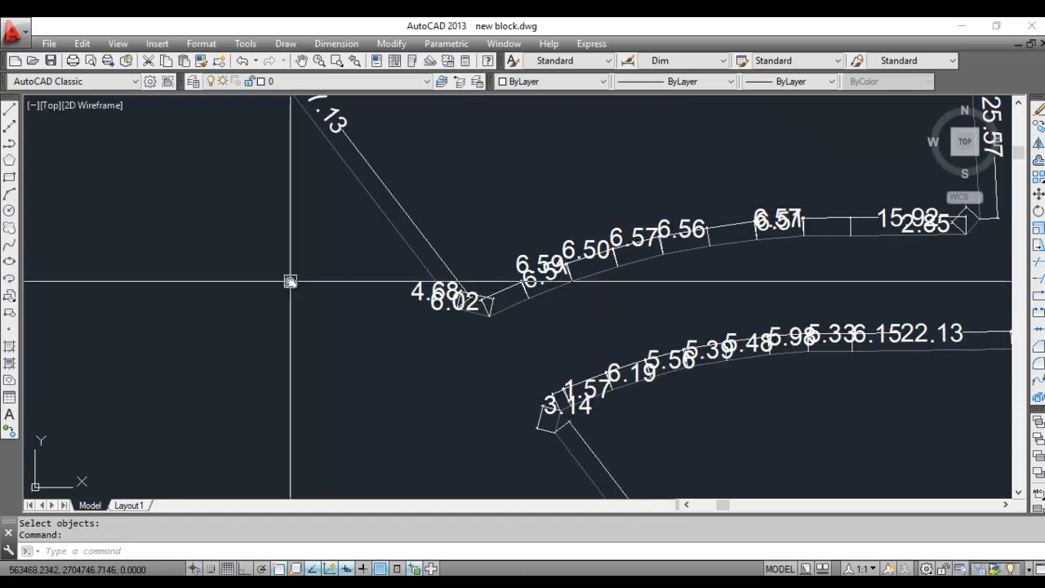
scroll(291, 282, "down", 6)
mouse_move(746, 315)
middle_mouse_down()
mouse_move(517, 210)
mouse_move(468, 134)
middle_mouse_up()
scroll(468, 134, "up", 2)
middle_click_drag(487, 345, 410, 279)
scroll(411, 278, "down", 4)
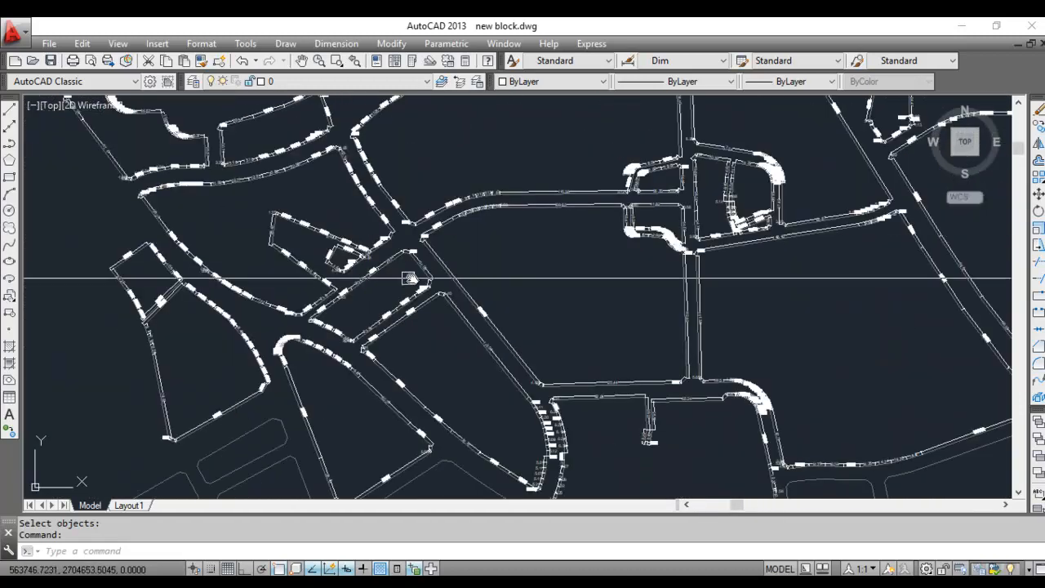
scroll(410, 278, "down", 4)
scroll(567, 313, "up", 4)
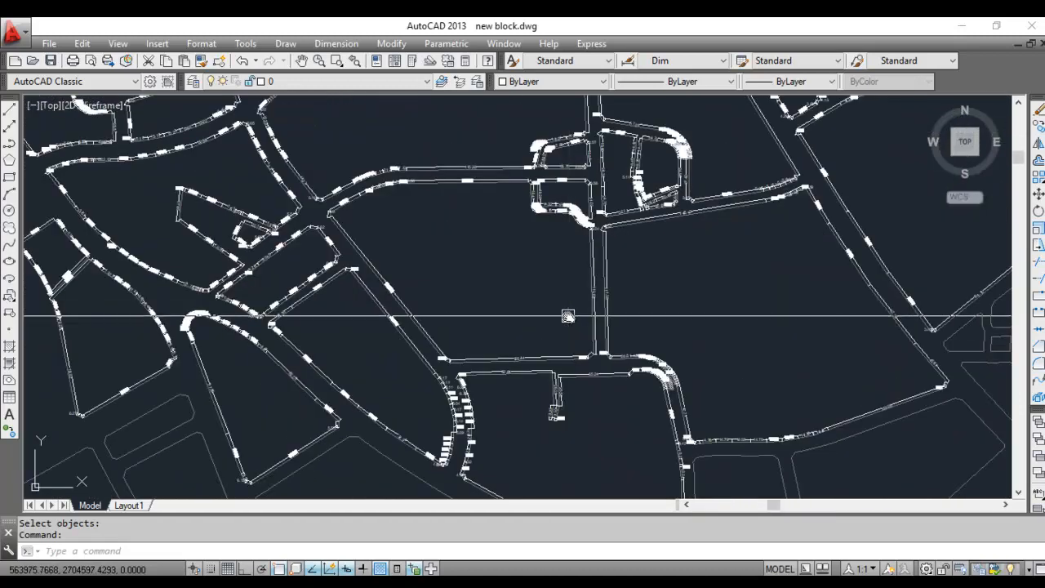
left_click(499, 278)
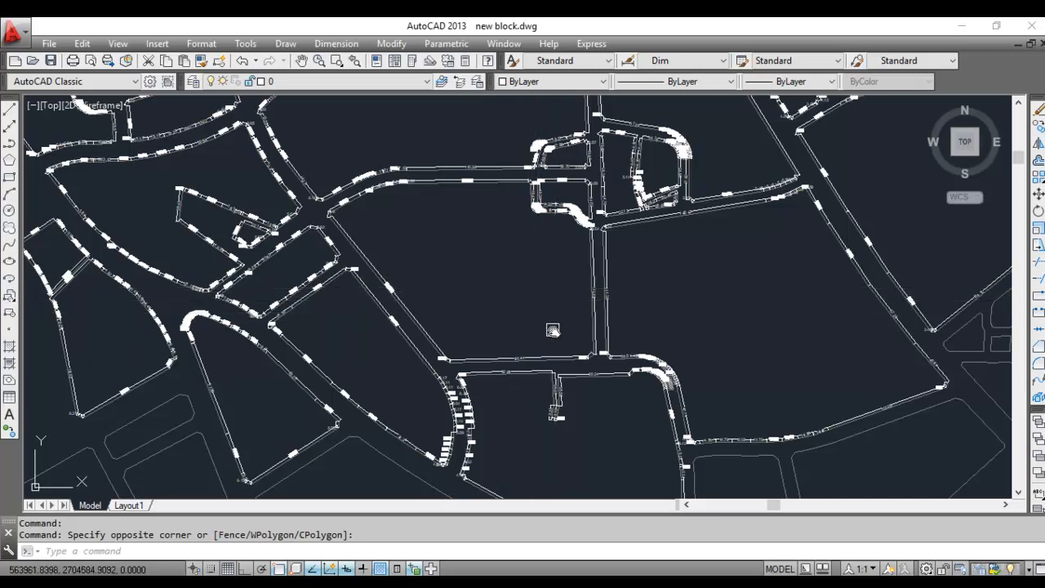
mouse_move(484, 313)
middle_mouse_down()
mouse_move(501, 303)
mouse_move(574, 306)
mouse_move(606, 329)
middle_mouse_up()
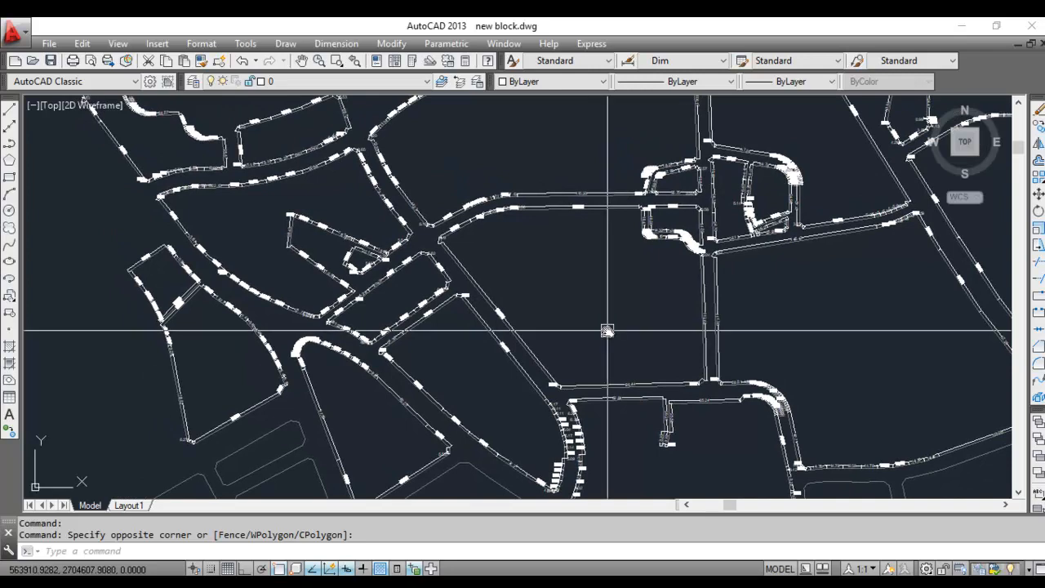
scroll(608, 322, "down", 2)
scroll(613, 308, "up", 3)
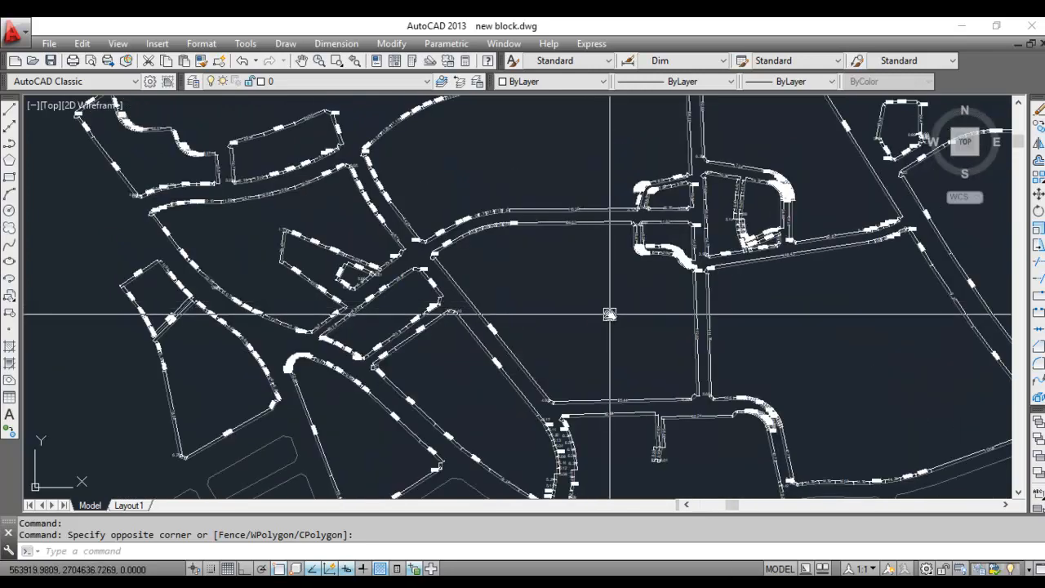